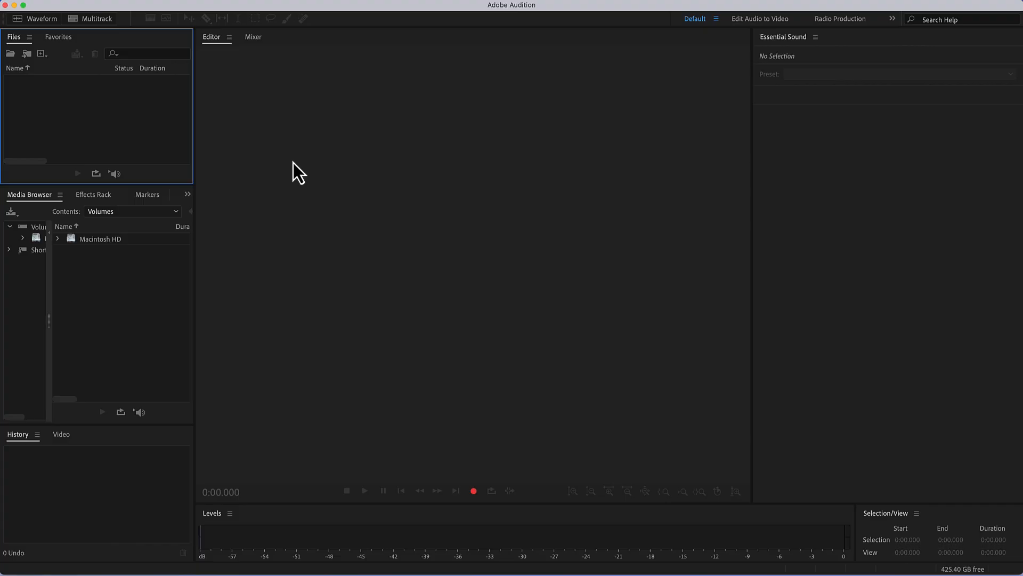
# - Create a new audio file named "record" at 48000 Hz, Stereo, 32 (float) bit depth
pyautogui.click(136, 3)
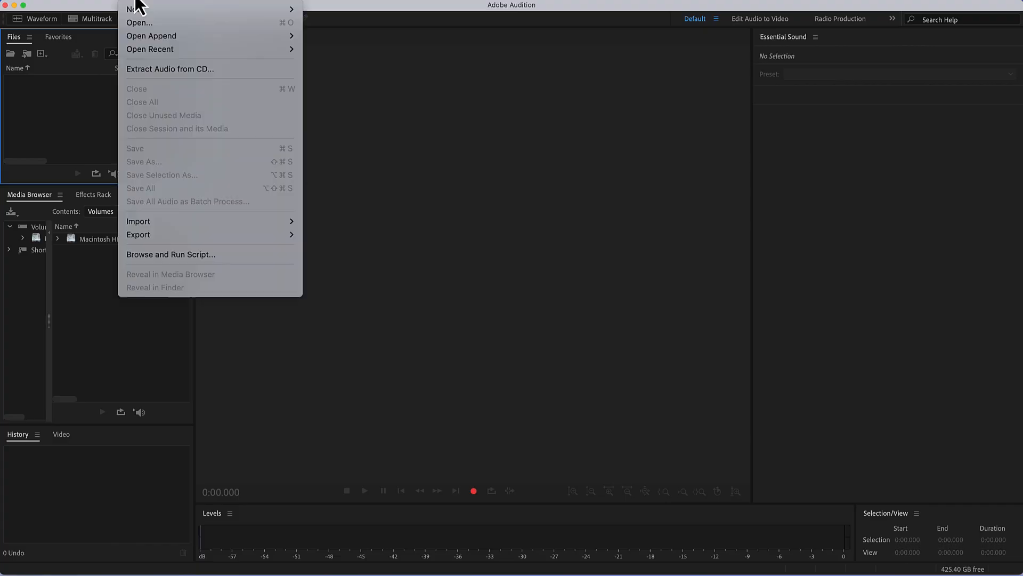
pyautogui.moveTo(136, 13)
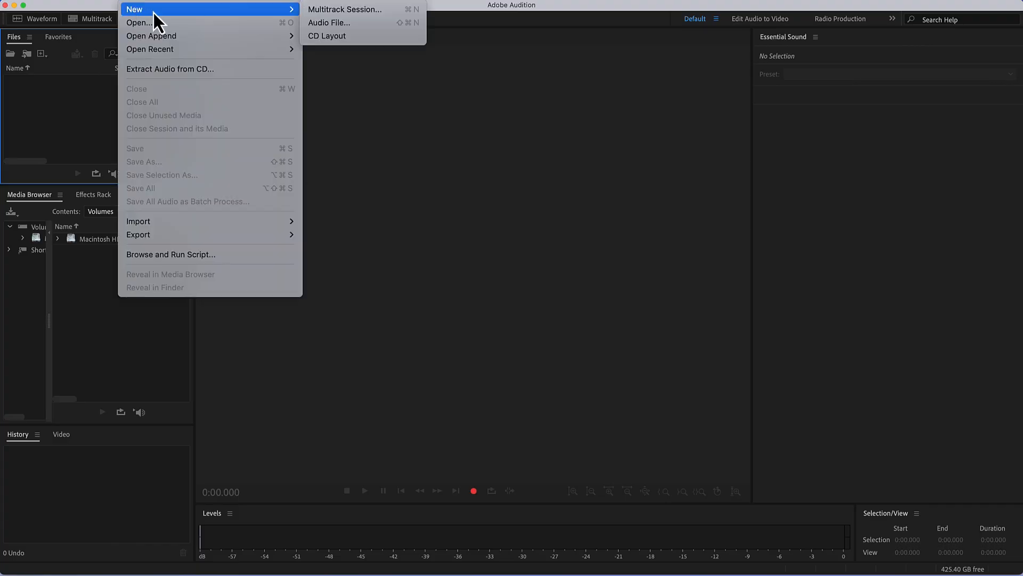
pyautogui.moveTo(292, 15)
pyautogui.click(321, 24)
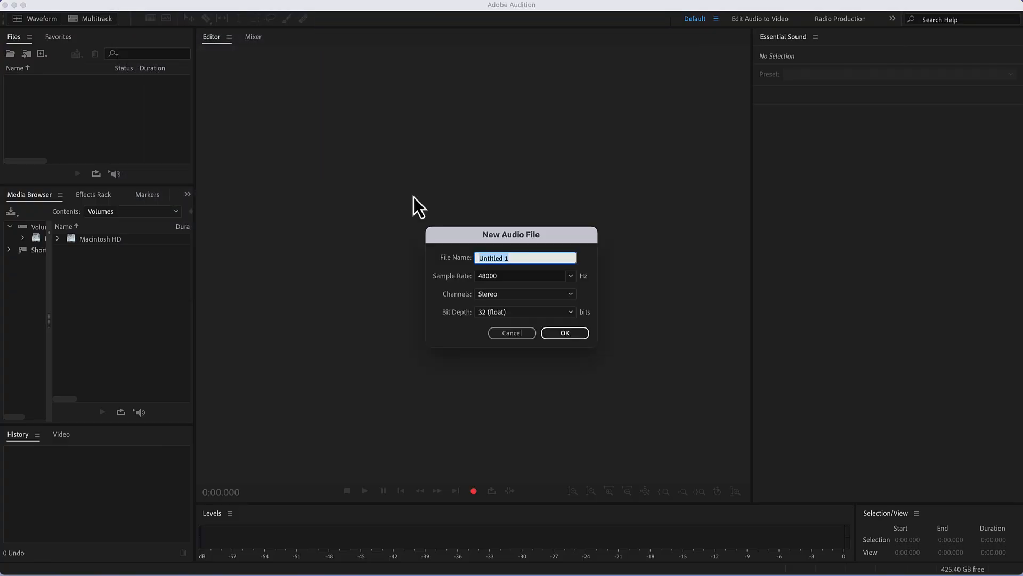
pyautogui.write('record')
pyautogui.click(573, 332)
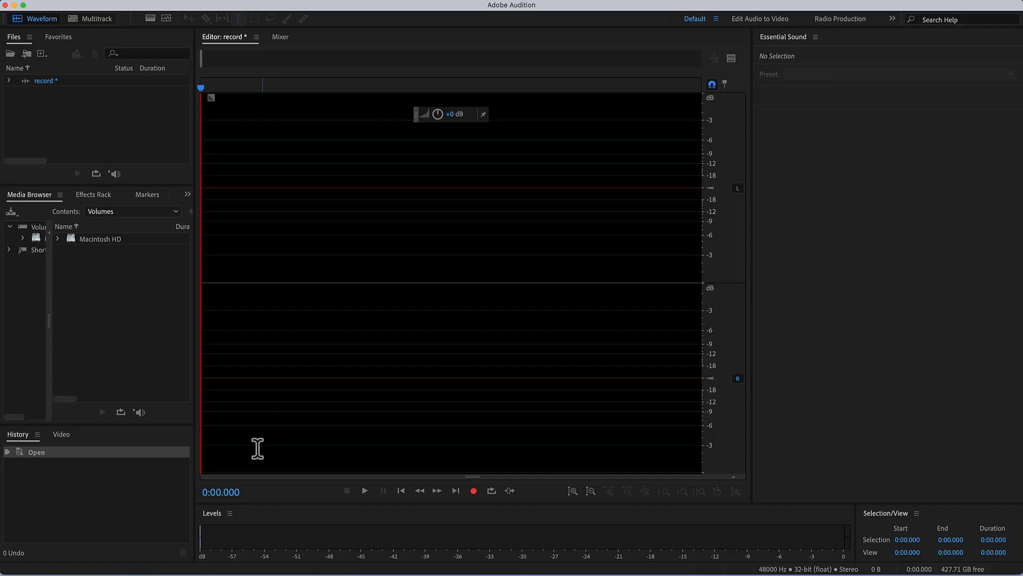
# - Turn on input signal metering to check the microphone level, and switch it off again
pyautogui.rightClick(271, 541)
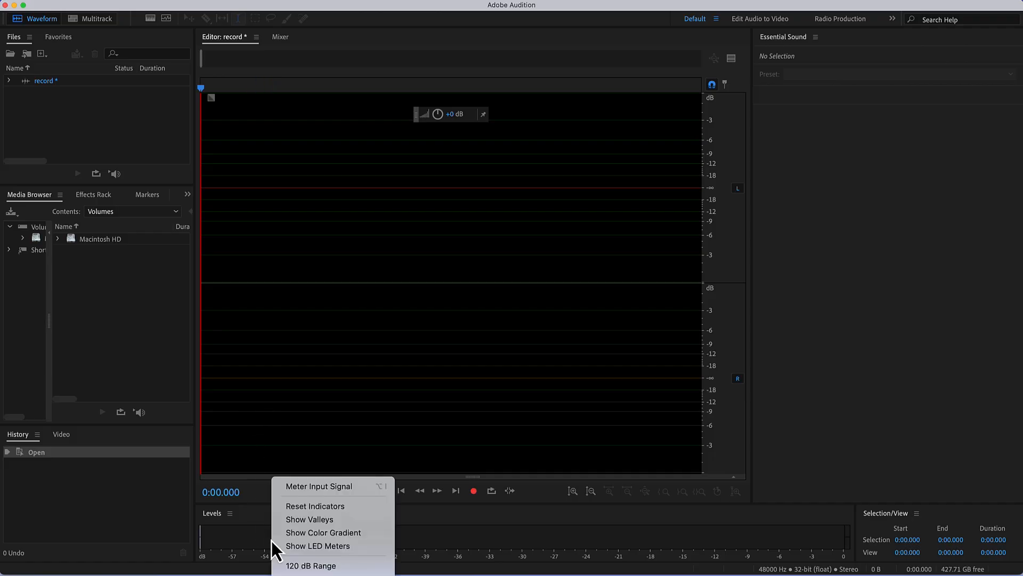
pyautogui.click(309, 488)
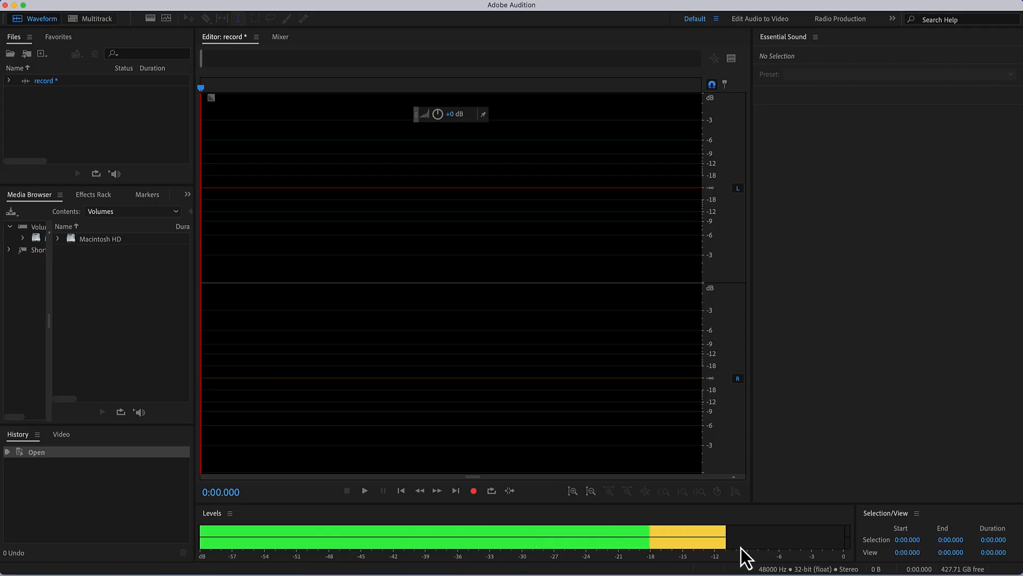
pyautogui.rightClick(503, 537)
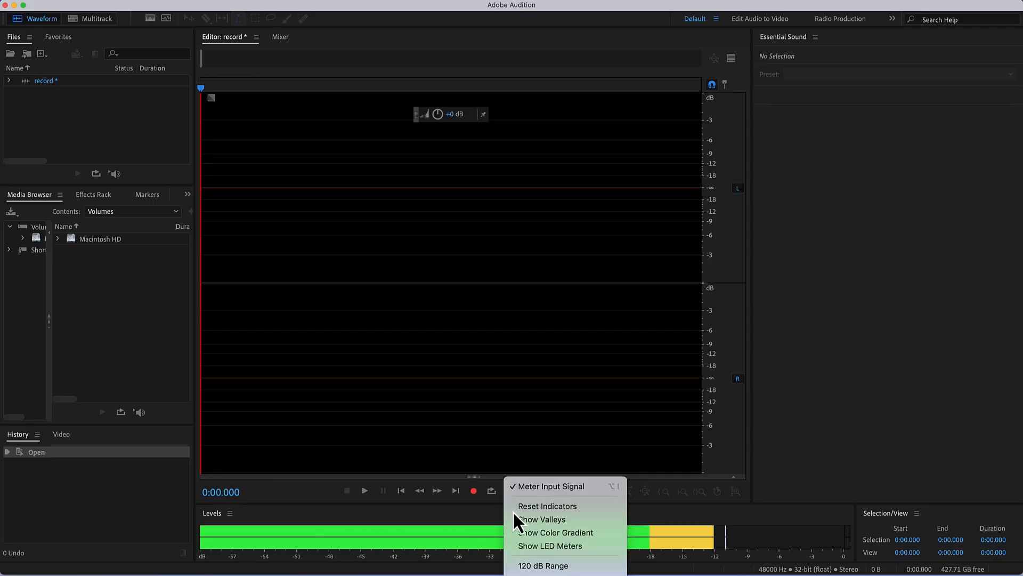
pyautogui.click(523, 486)
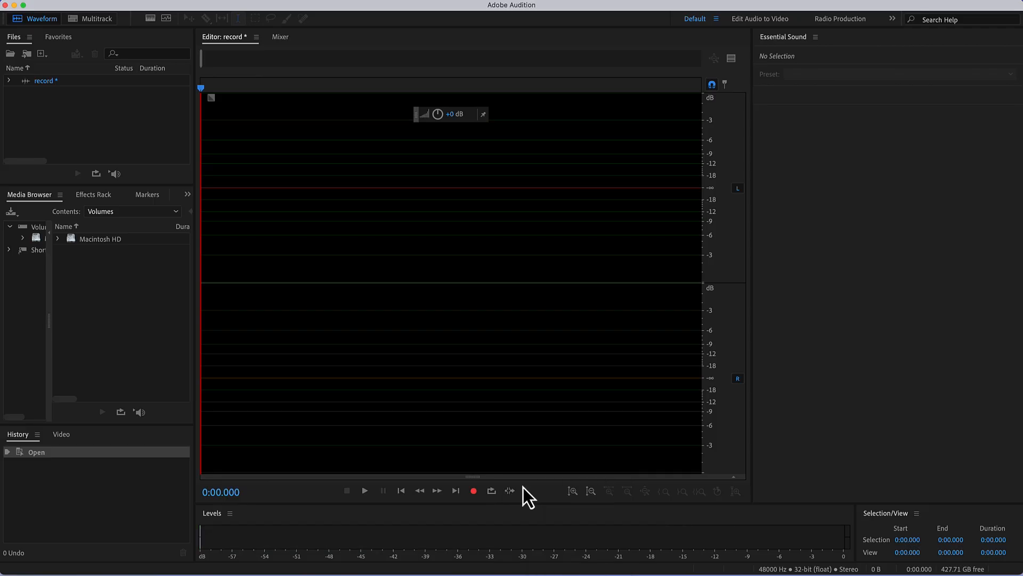
# - Record a voice clip of about 23 seconds into the empty file and stop the recording
pyautogui.click(473, 491)
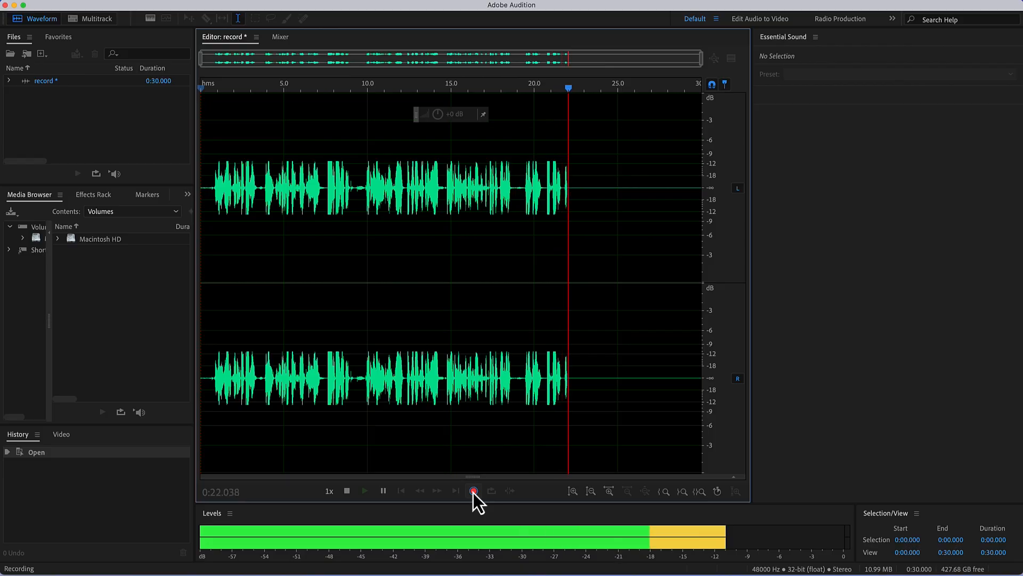
pyautogui.click(474, 491)
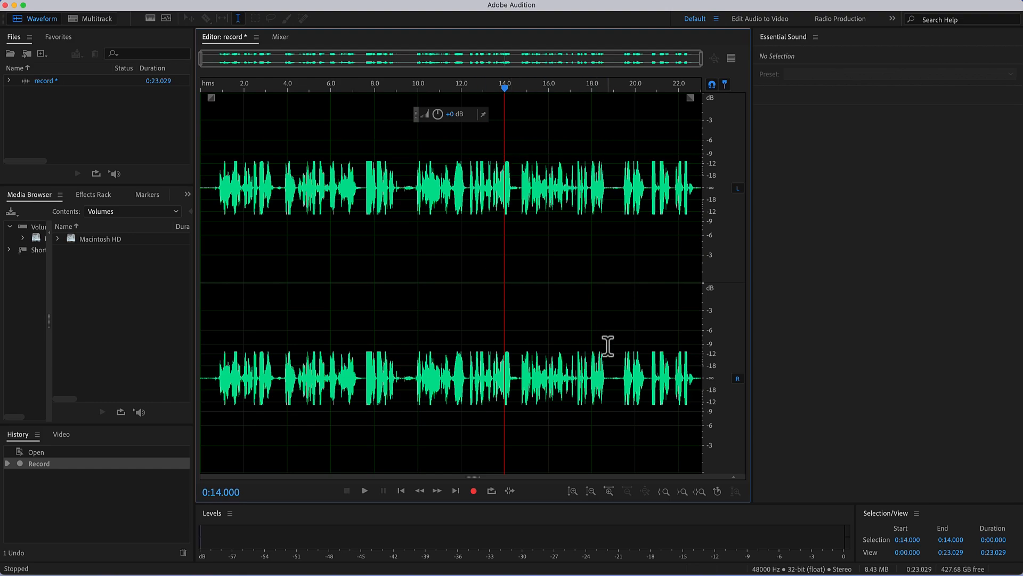
# - Play back the final section of the recording from about 0:19.264
pyautogui.click(620, 368)
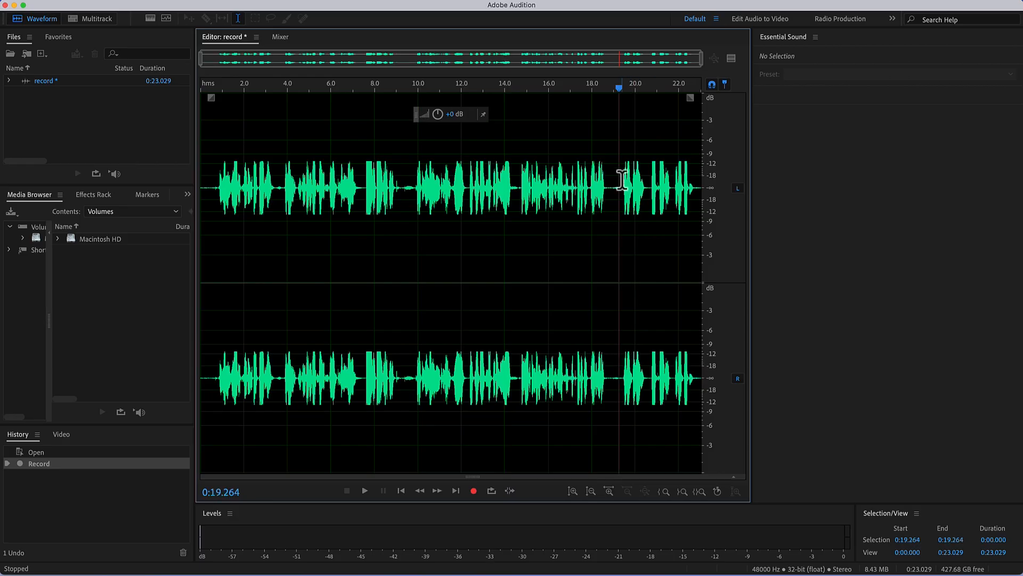
pyautogui.press('space')
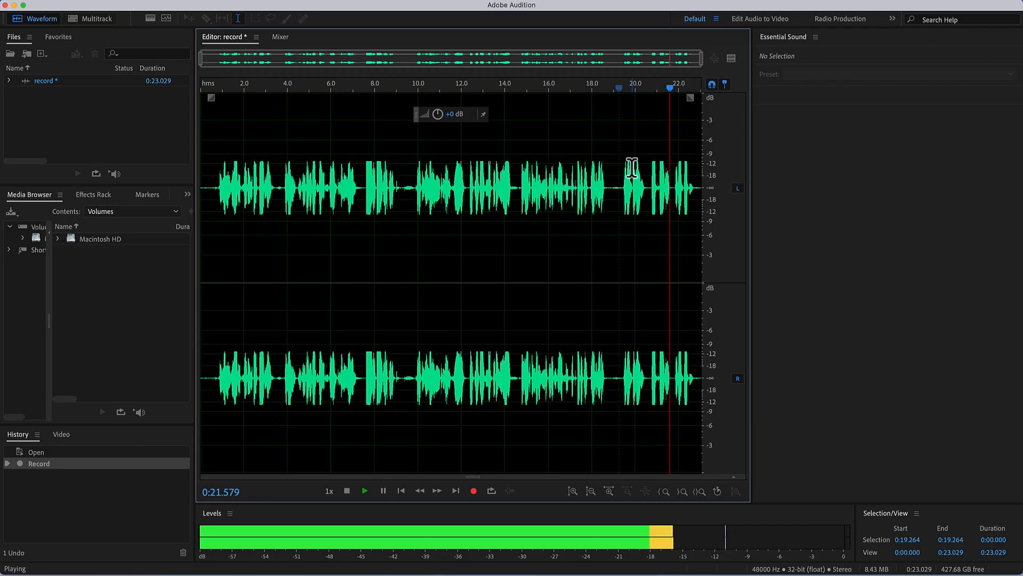
pyautogui.press('space')
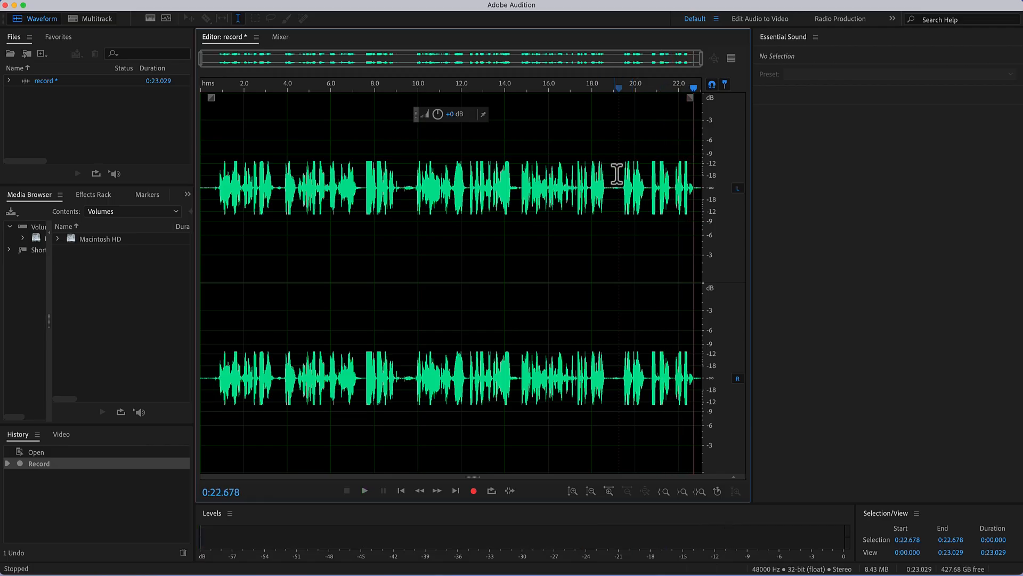
pyautogui.click(620, 177)
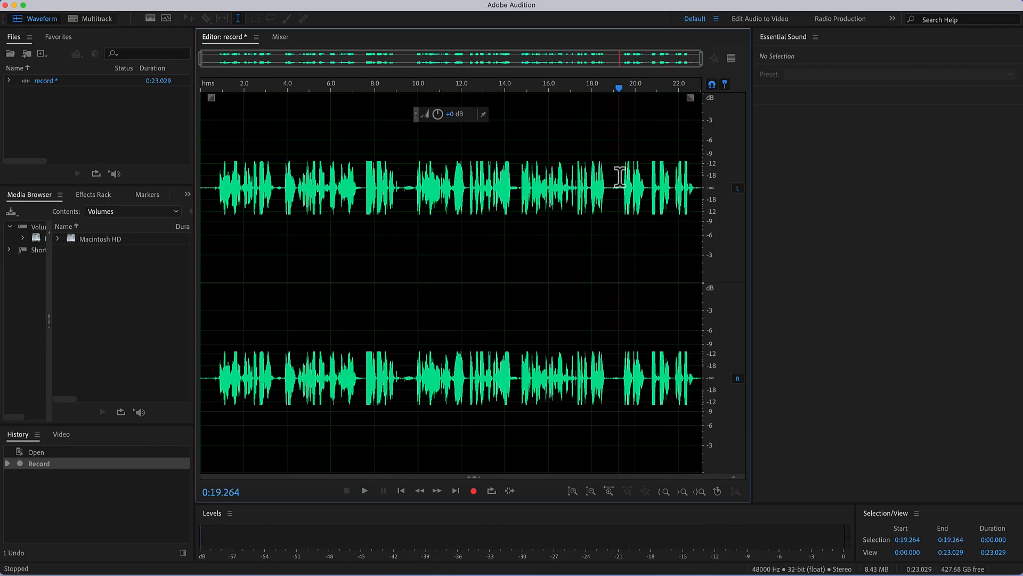
pyautogui.moveTo(620, 177); pyautogui.dragTo(698, 176)
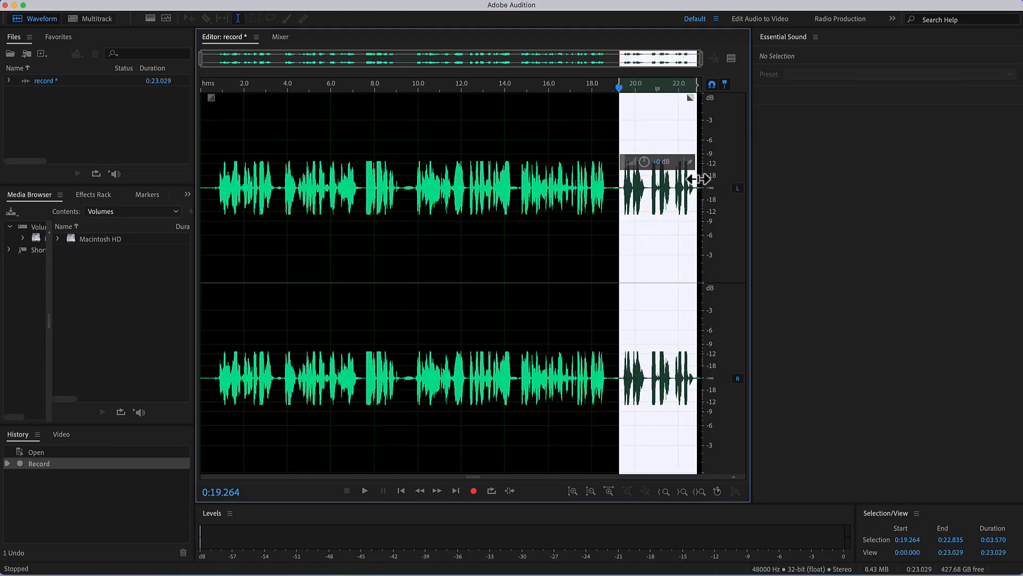
pyautogui.click(497, 168)
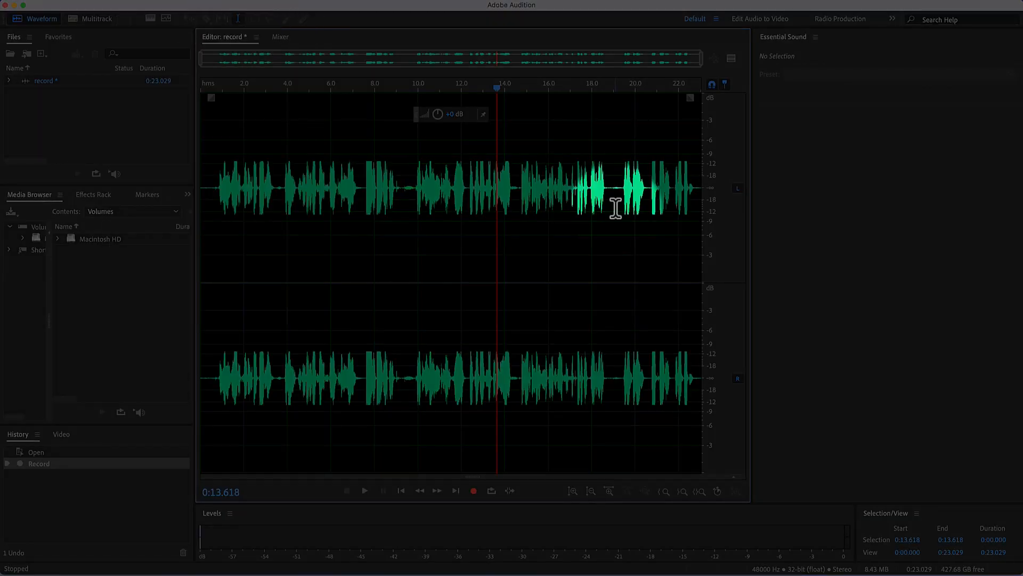
# - Delete the unwanted ending of the recording, from about 0:19.181 to the end of the file
pyautogui.click(617, 184)
pyautogui.moveTo(617, 184); pyautogui.dragTo(712, 190)
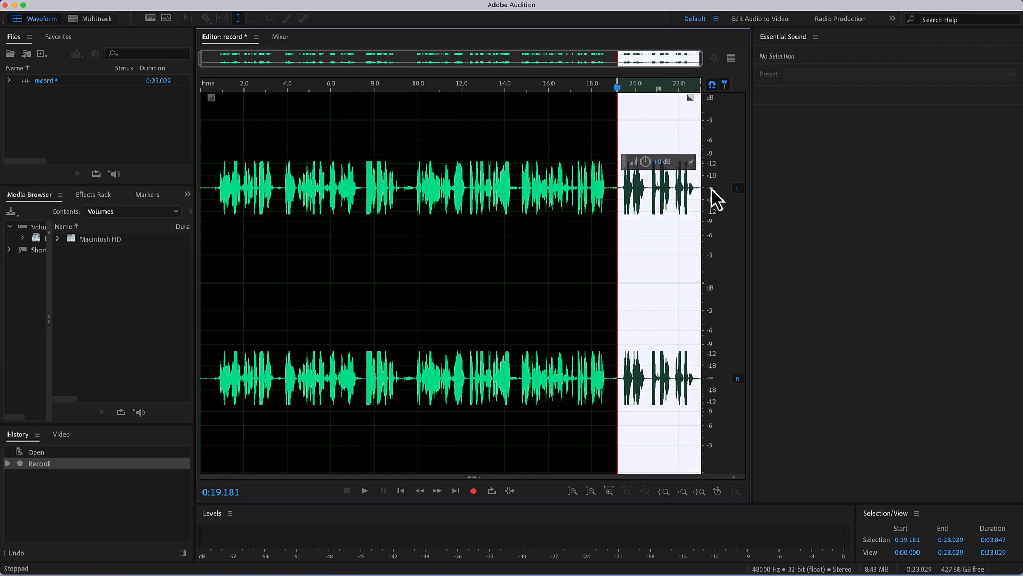
pyautogui.press('Delete')
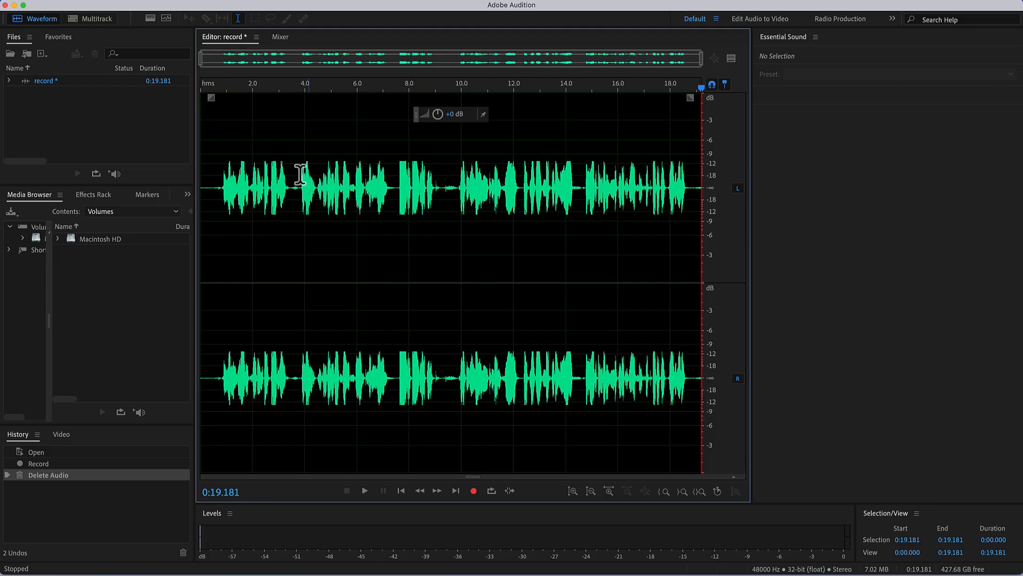
# - Replace the first 0.599 seconds of the recording, before the speech starts, with 0:01.00 of inserted silence and clear the selection
pyautogui.click(203, 188)
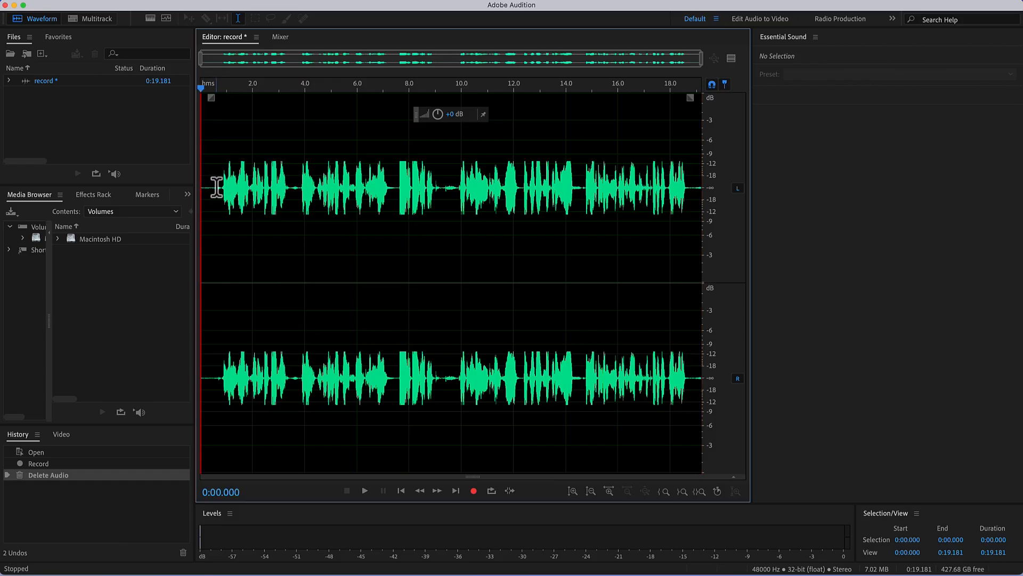
pyautogui.moveTo(216, 186); pyautogui.dragTo(201, 191)
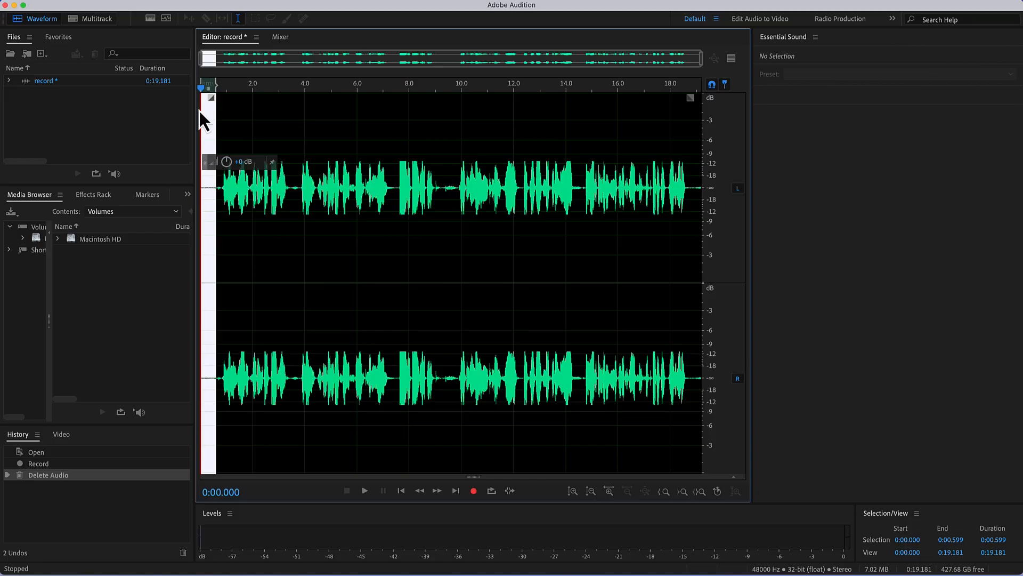
pyautogui.click(162, 2)
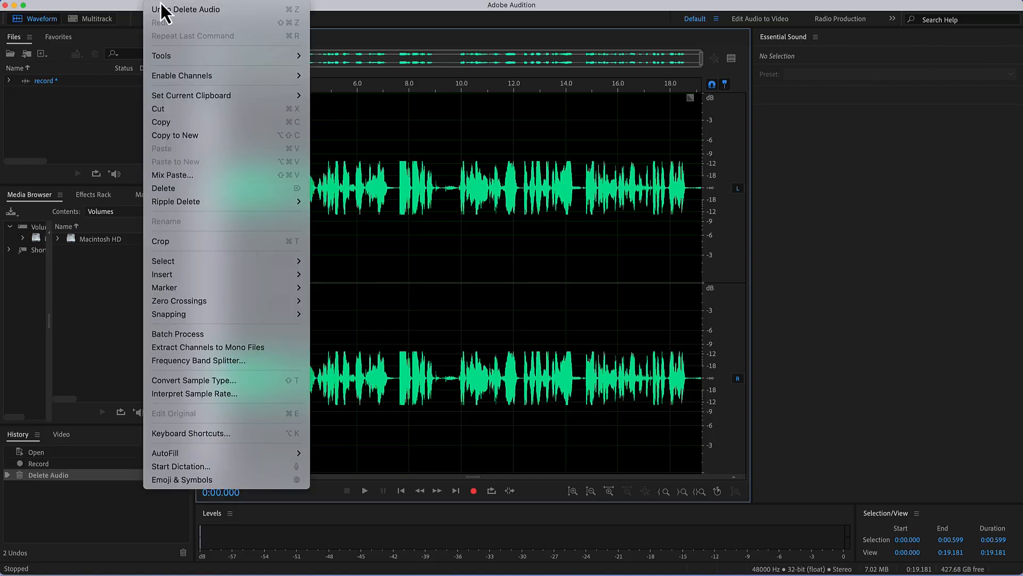
pyautogui.moveTo(217, 284)
pyautogui.click(364, 309)
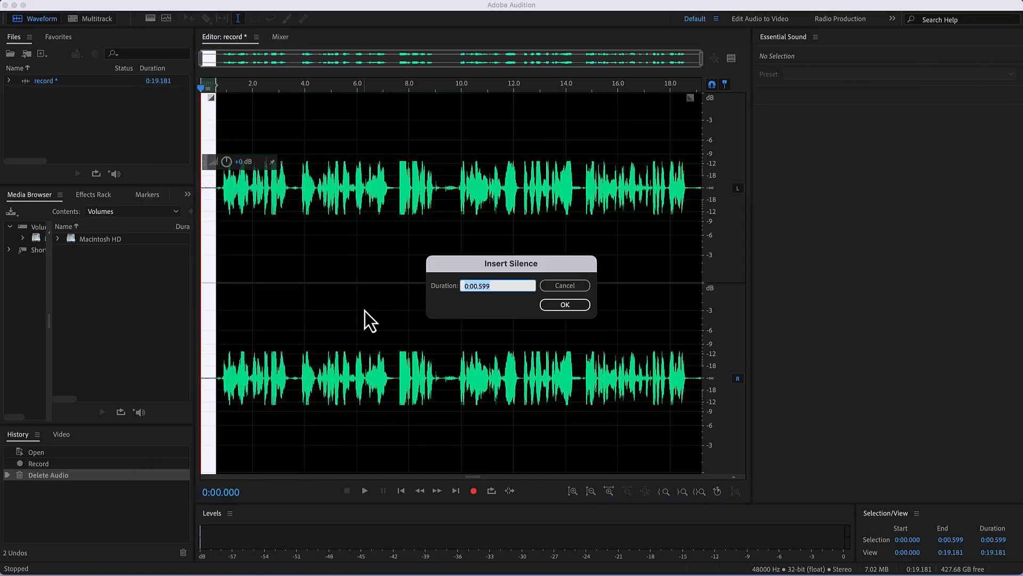
pyautogui.click(503, 286)
pyautogui.moveTo(499, 286); pyautogui.dragTo(473, 285)
pyautogui.write('01')
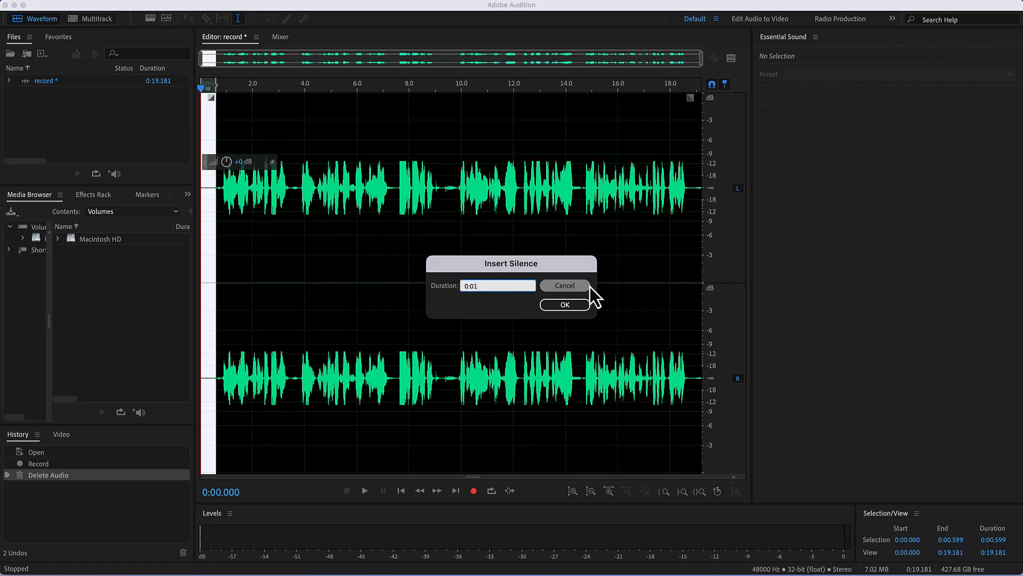
pyautogui.write('.00')
pyautogui.click(586, 310)
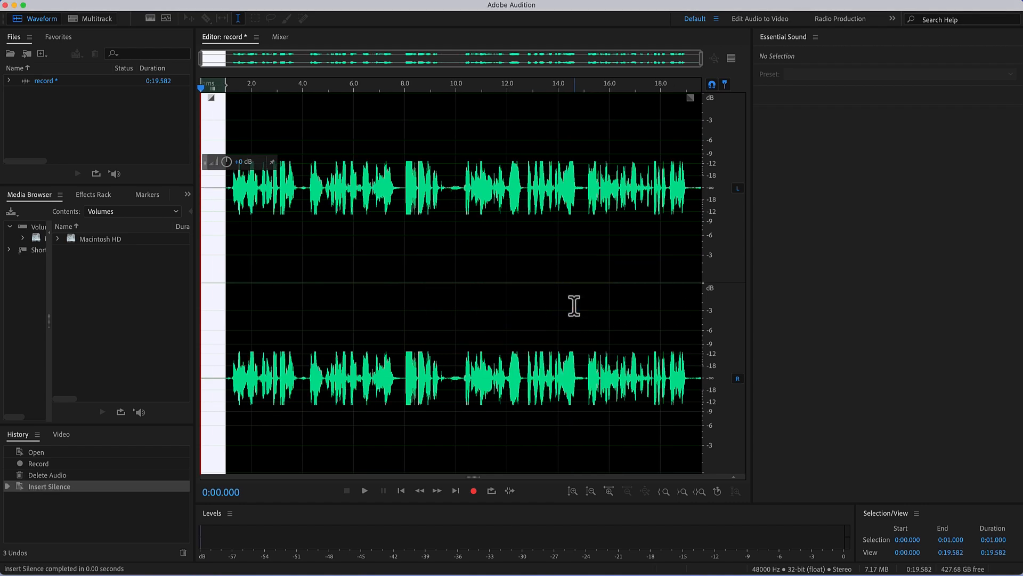
pyautogui.click(214, 200)
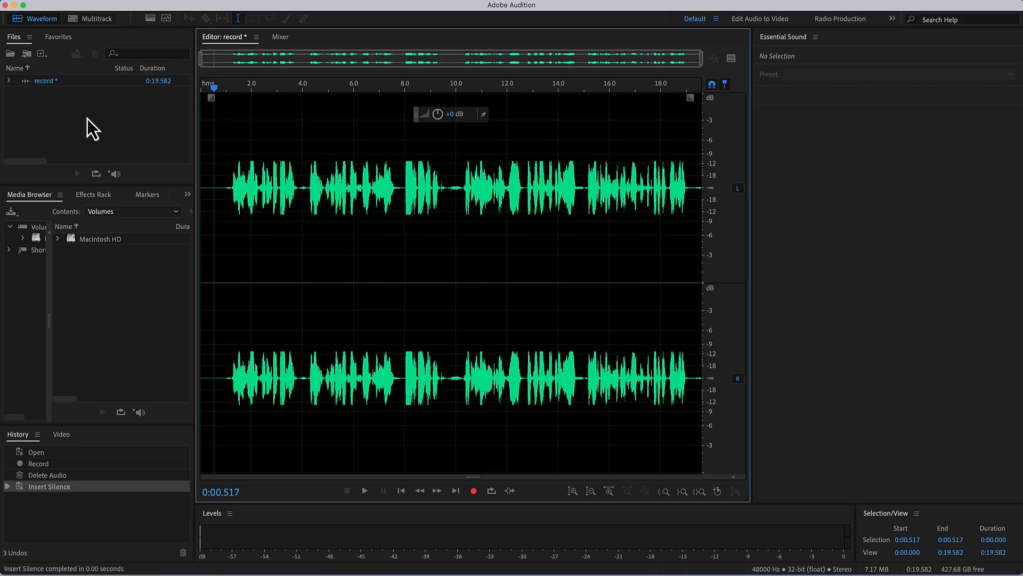
# - Save the recording as record.wav in Wave PCM format in the Desktop folder VIDEO TUTORIALS/AU/AUDIO
pyautogui.press('super+shift+s')
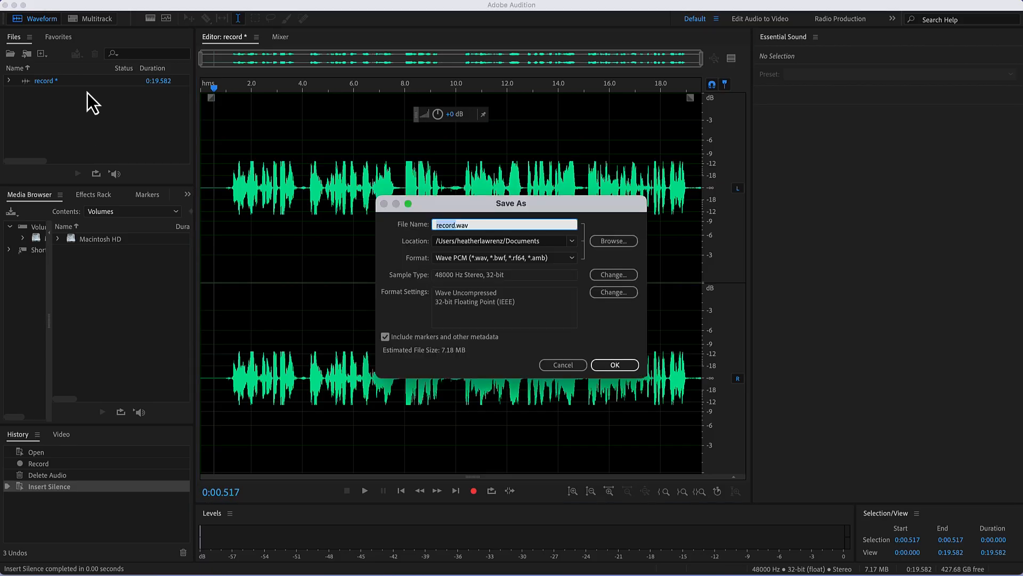
pyautogui.click(132, 2)
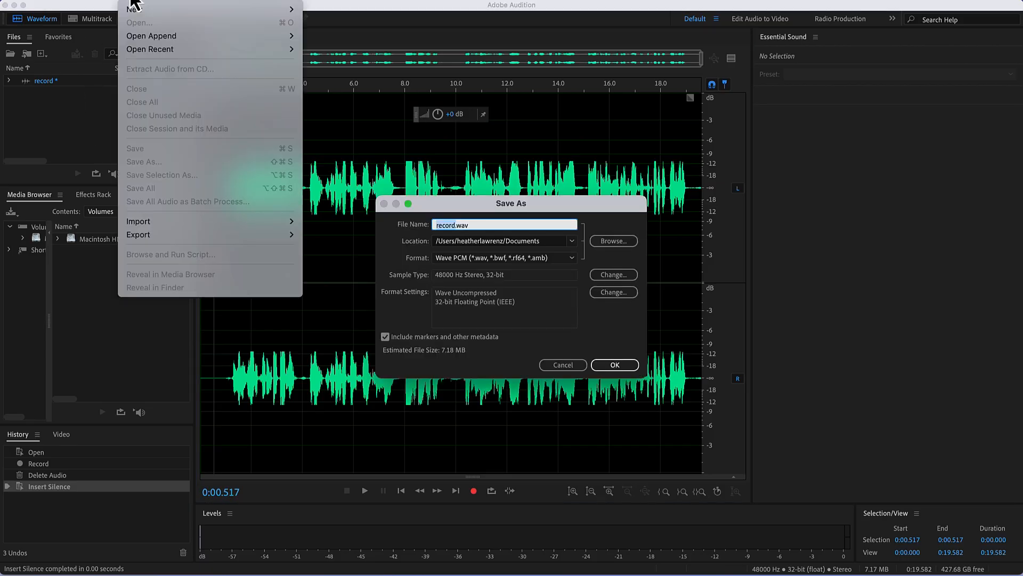
pyautogui.click(135, 3)
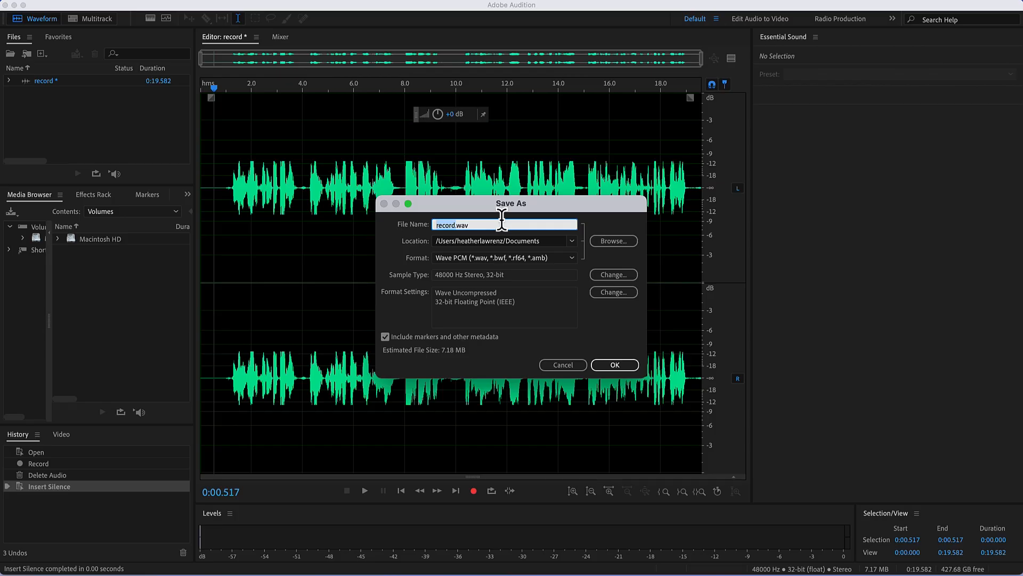
pyautogui.click(608, 242)
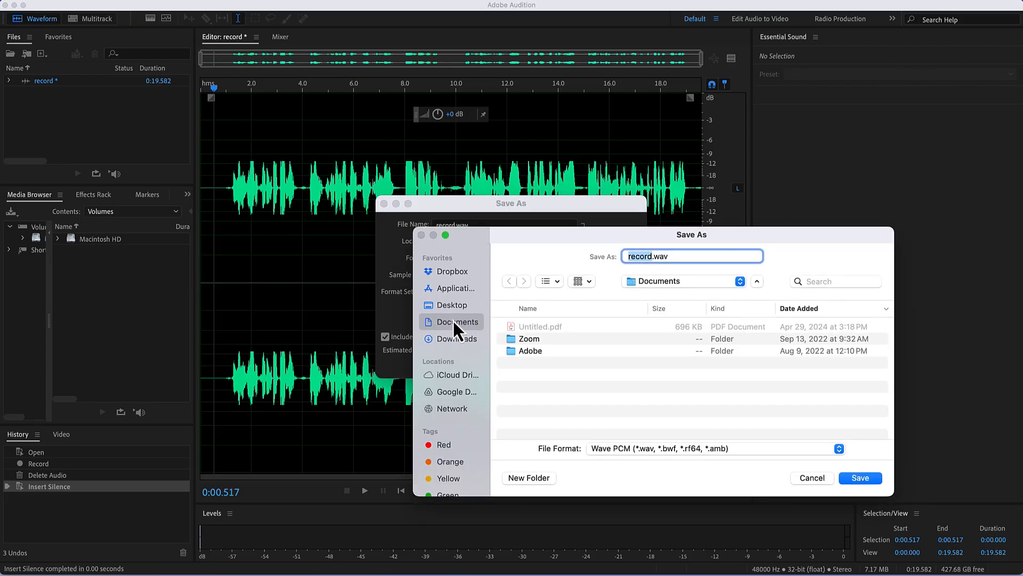
pyautogui.click(456, 311)
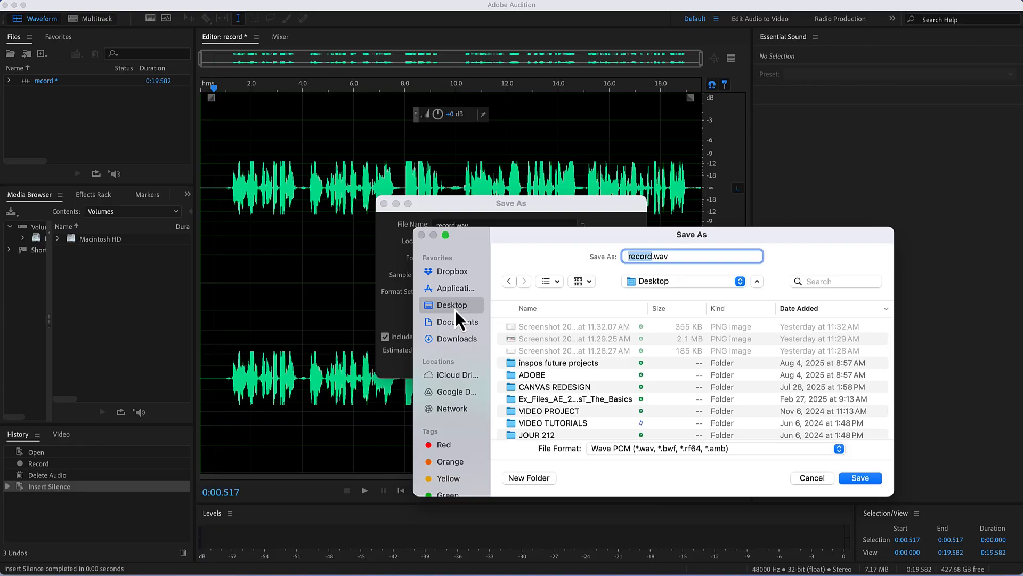
pyautogui.doubleClick(573, 427)
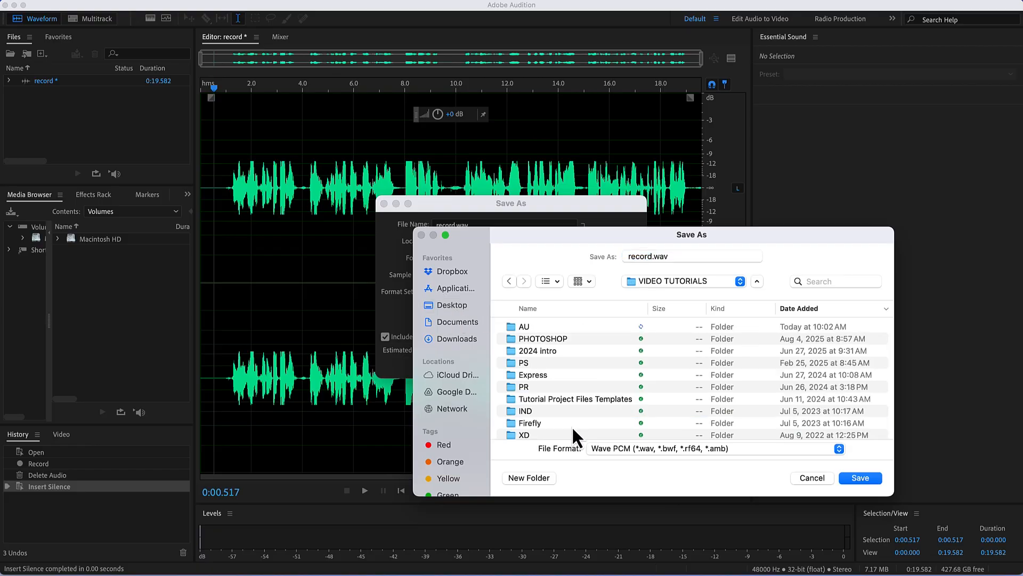
pyautogui.doubleClick(514, 326)
pyautogui.doubleClick(532, 326)
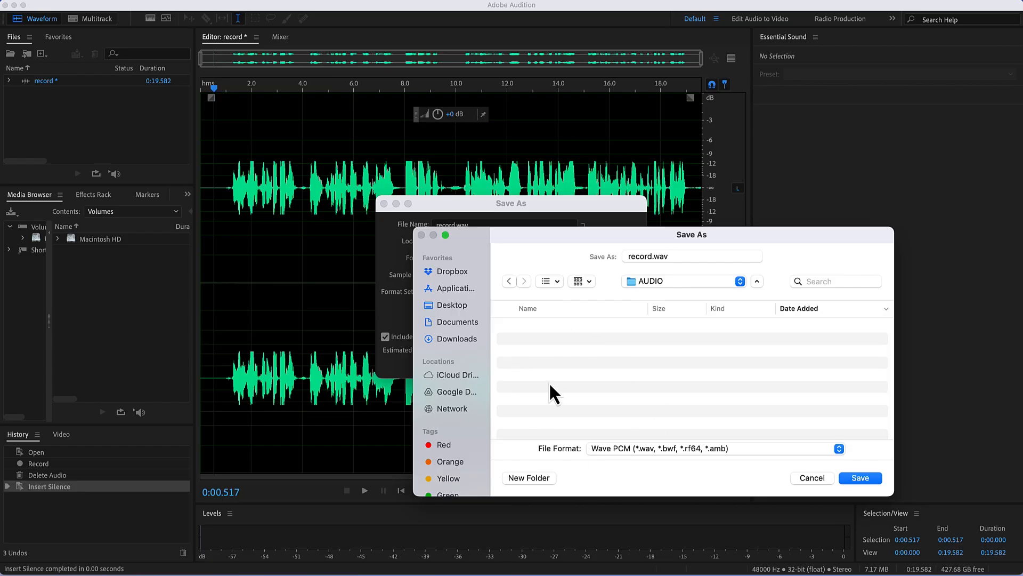
pyautogui.click(876, 480)
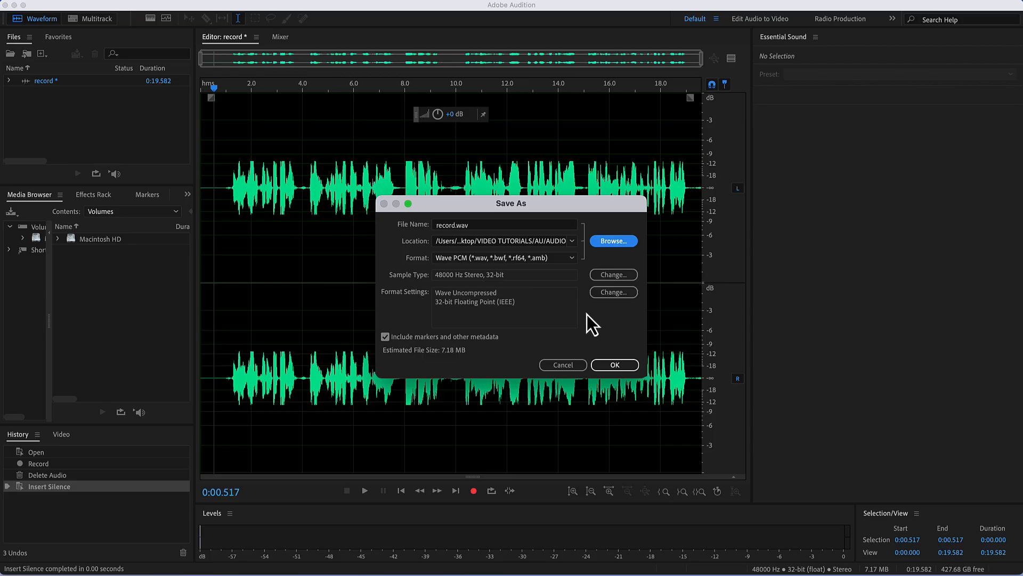
pyautogui.click(622, 367)
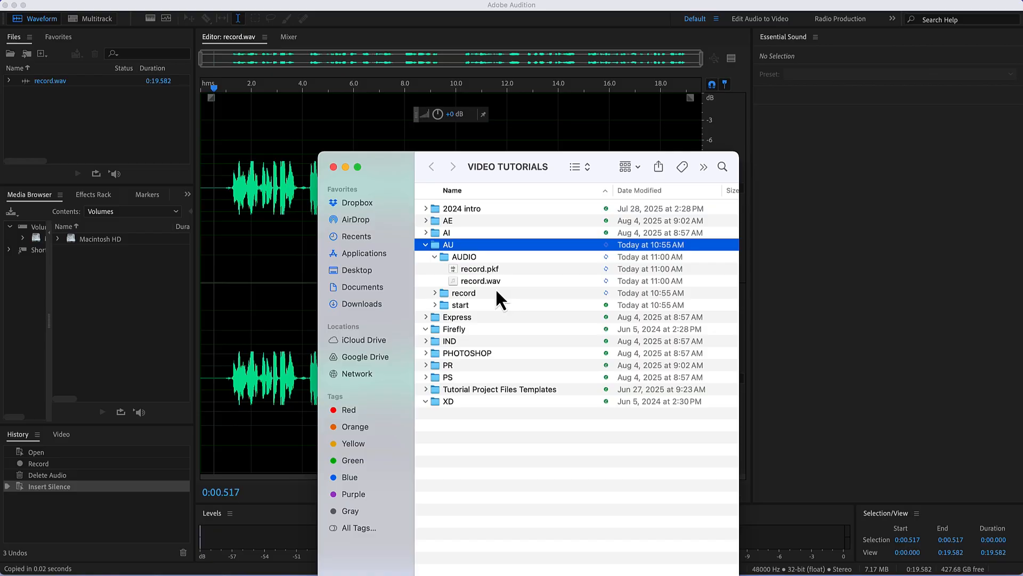
pyautogui.click(605, 39)
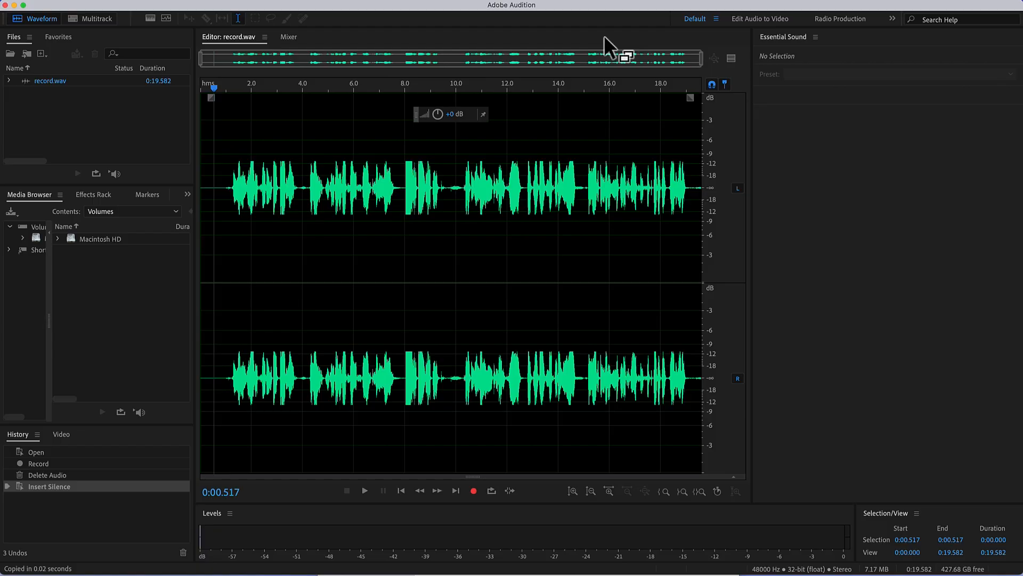
pyautogui.click(918, 4)
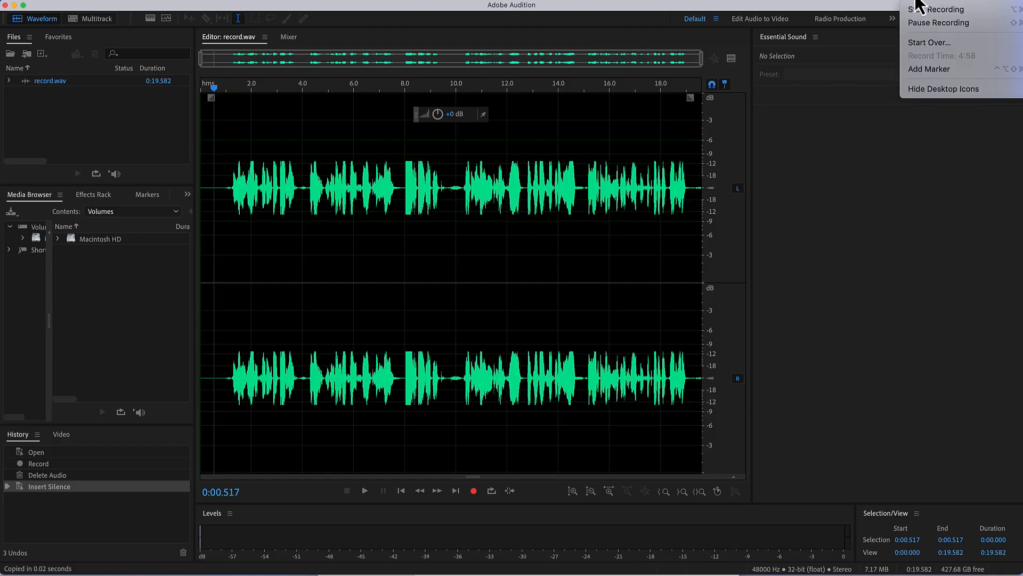
pyautogui.click(929, 12)
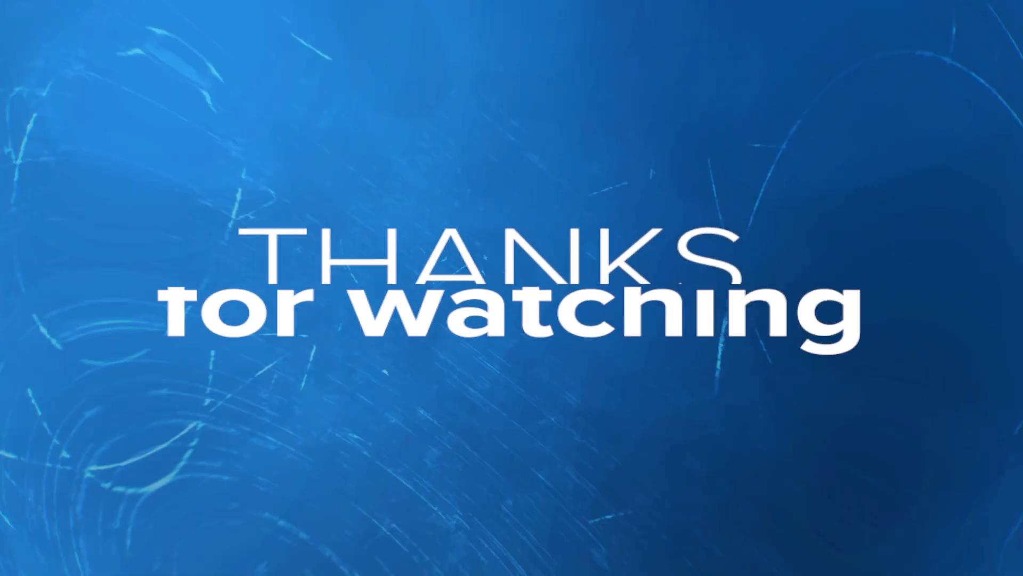